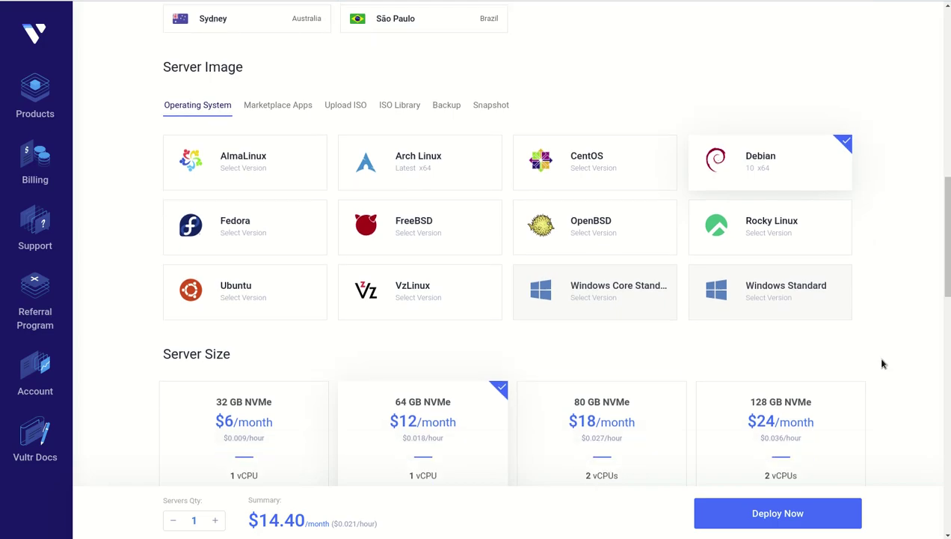
# - Check the system requirements in the ARBI BOT docs and choose the 80 GB NVMe server size with 2 vCPUs and 2 GB memory
pyautogui.scroll(-3, 882, 364)
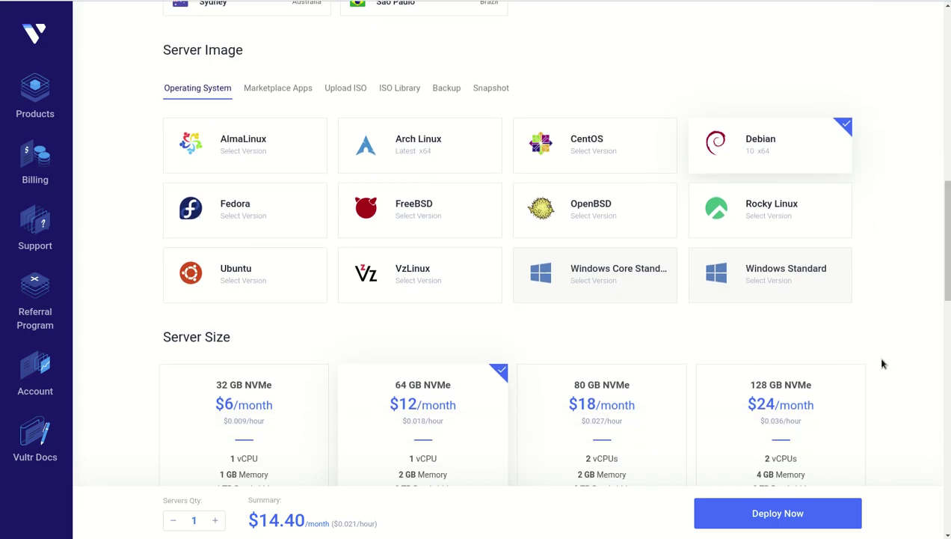
pyautogui.scroll(-3, 882, 365)
pyautogui.scroll(-1, 881, 365)
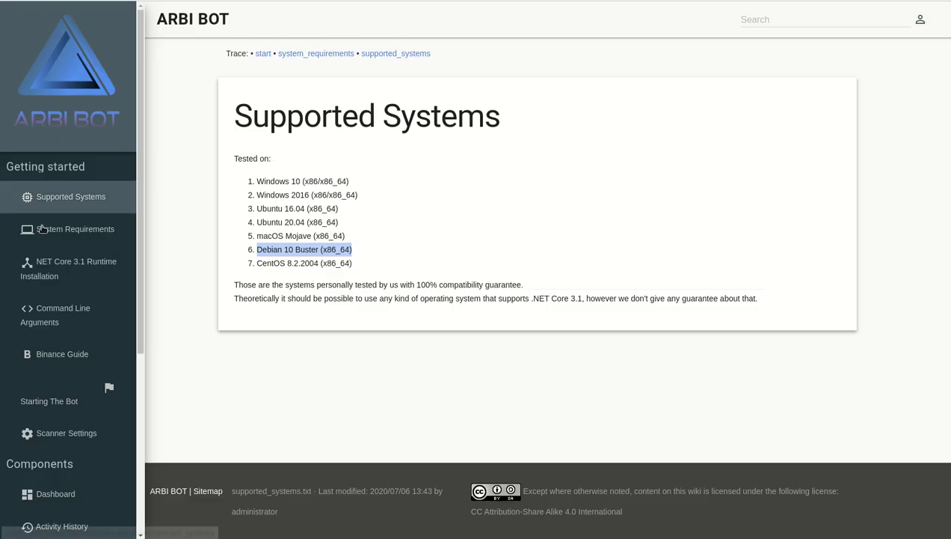
pyautogui.click(63, 232)
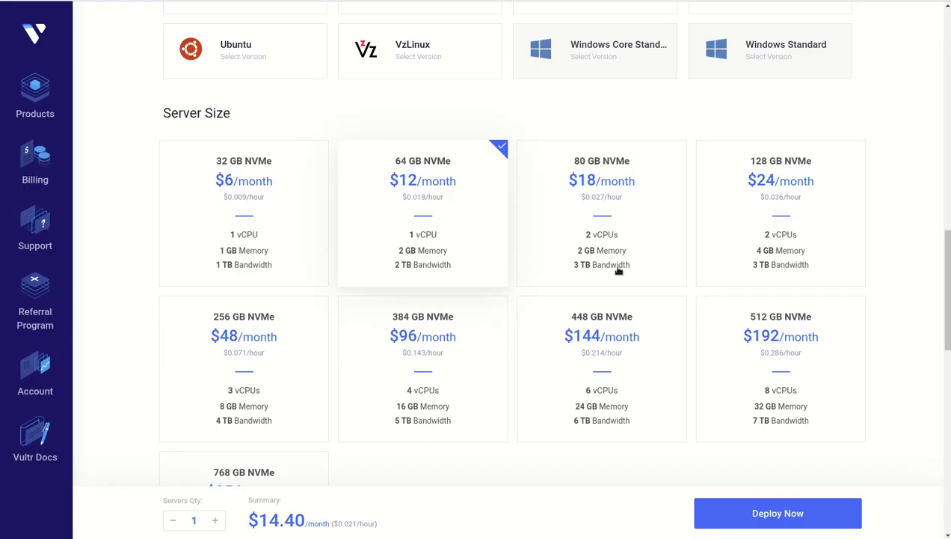
pyautogui.click(625, 234)
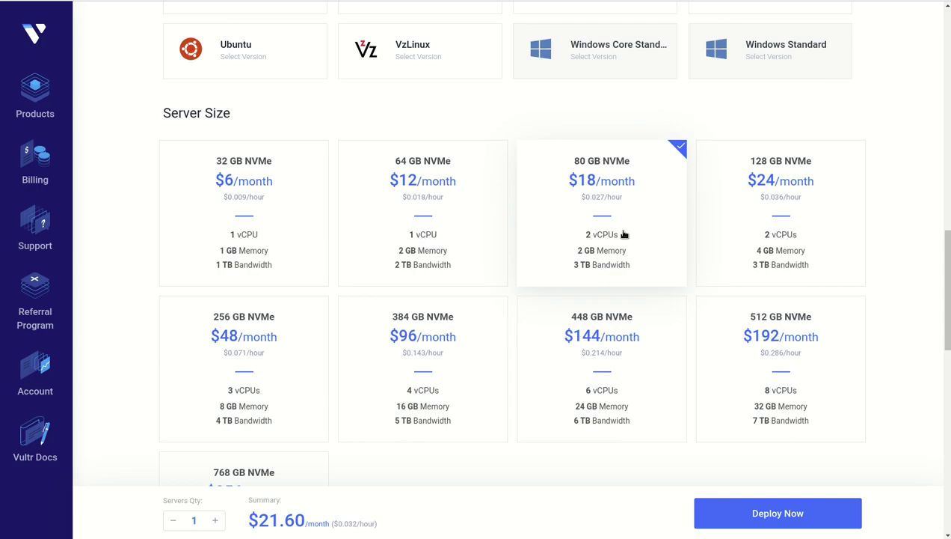
pyautogui.scroll(-1, 624, 234)
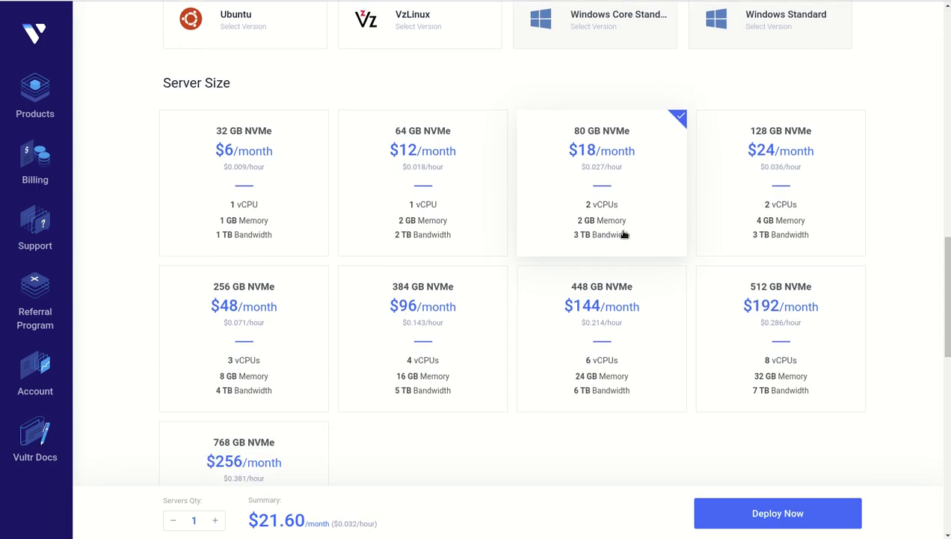
pyautogui.click(807, 201)
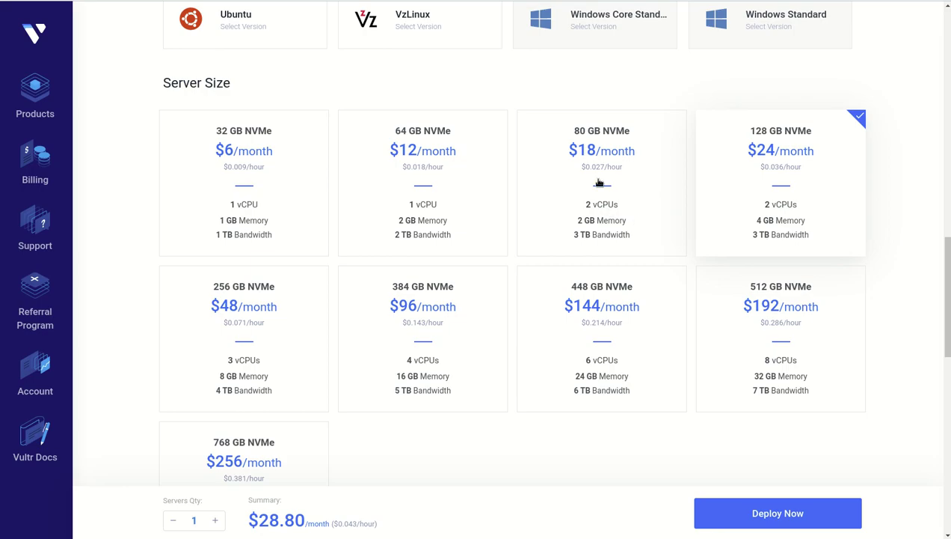
pyautogui.click(644, 176)
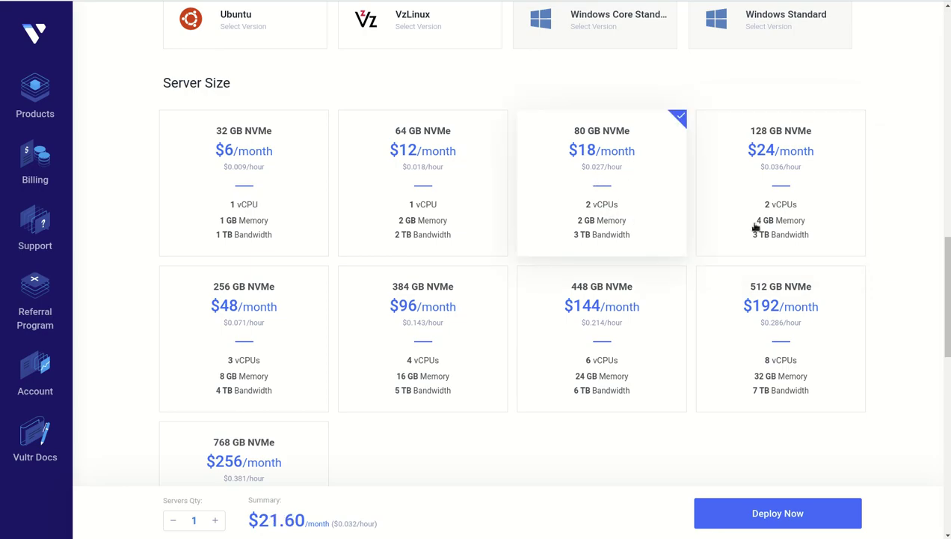
pyautogui.click(835, 203)
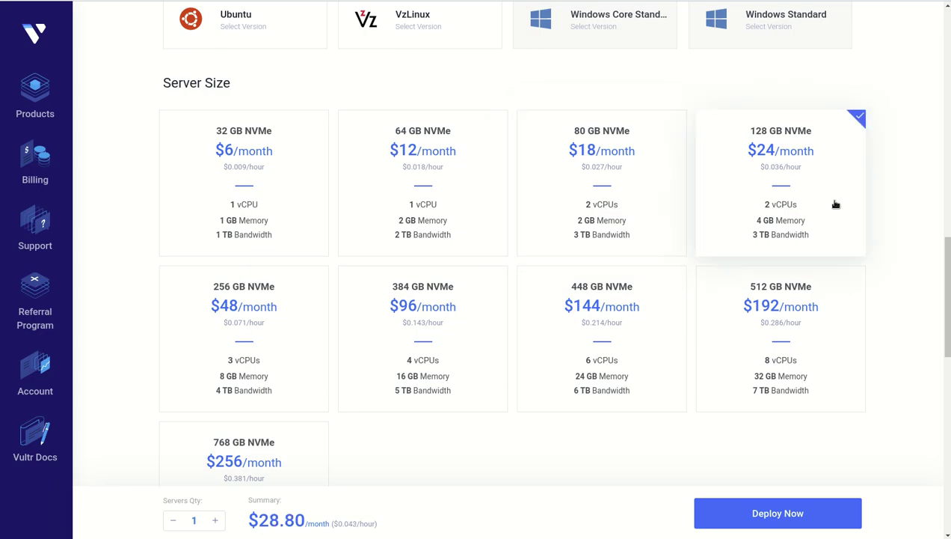
pyautogui.click(656, 200)
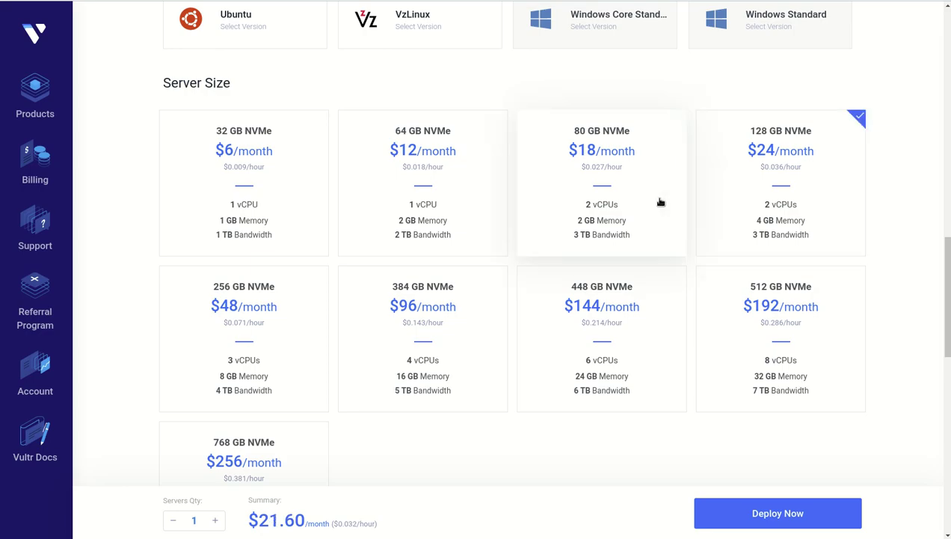
# - Turn off auto backups and disable IPv6 for the new server
pyautogui.scroll(-5, 654, 231)
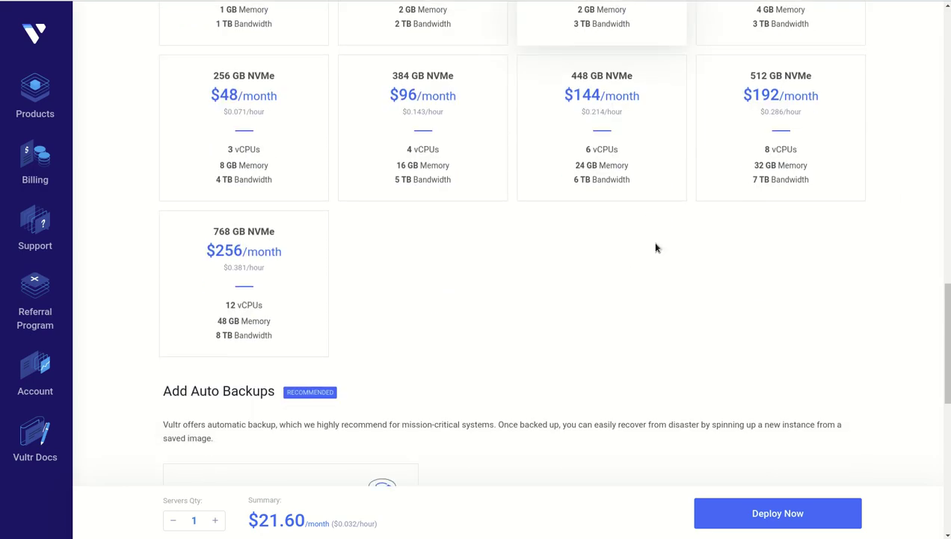
pyautogui.scroll(-2, 654, 269)
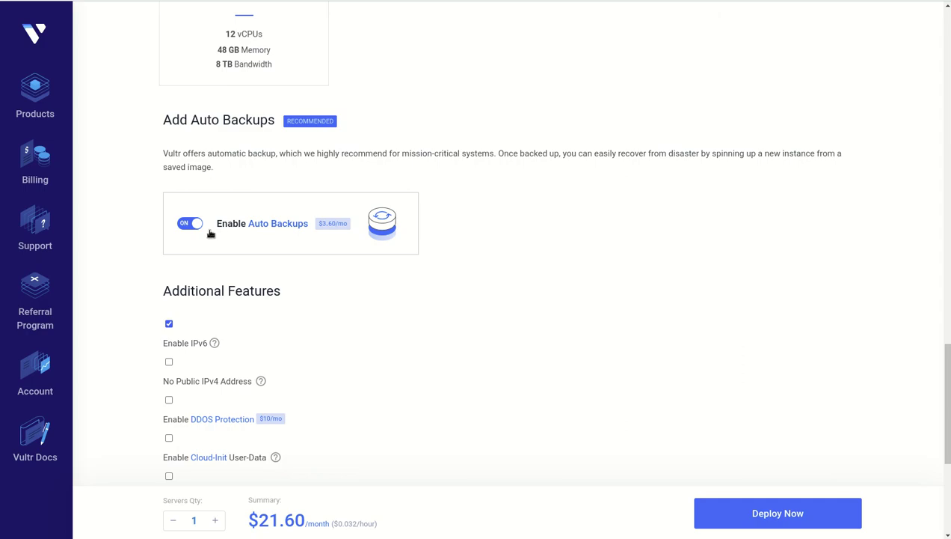
pyautogui.click(185, 224)
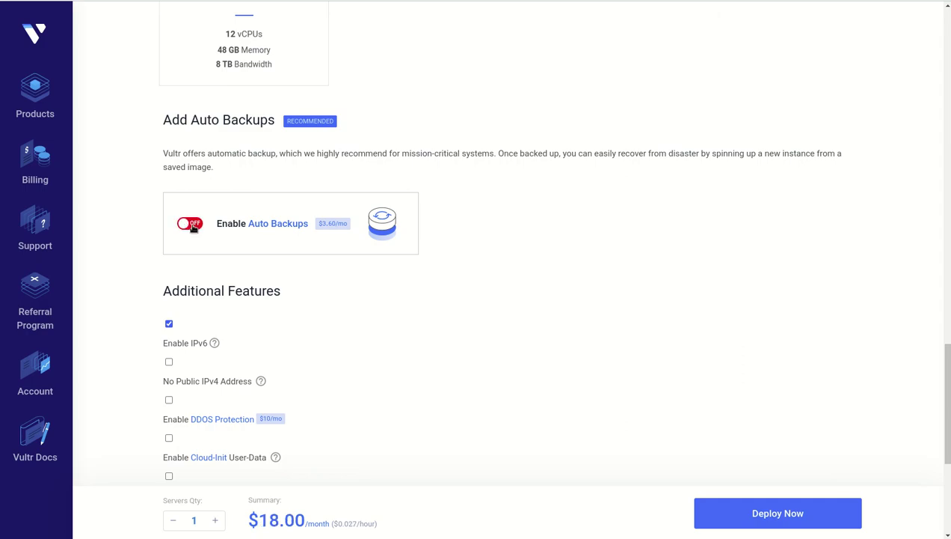
pyautogui.scroll(-2, 295, 291)
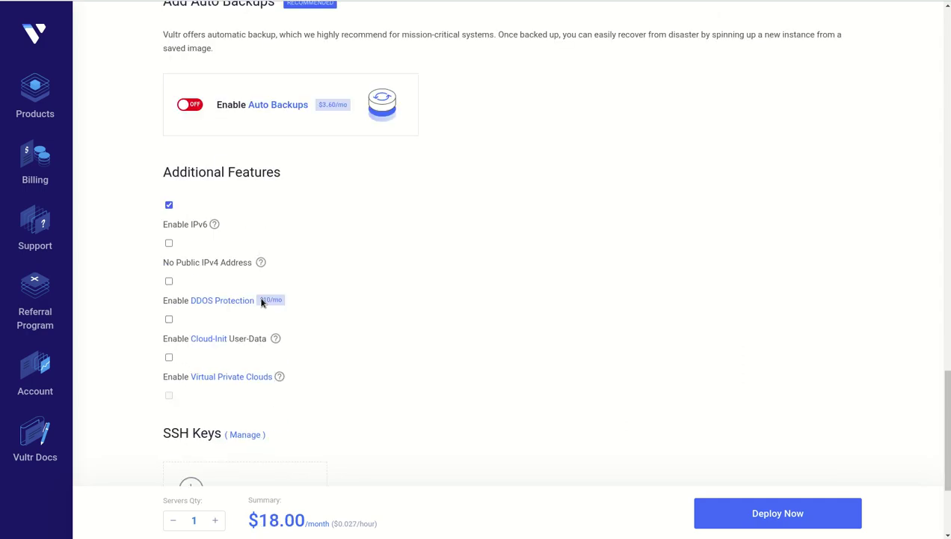
pyautogui.click(169, 204)
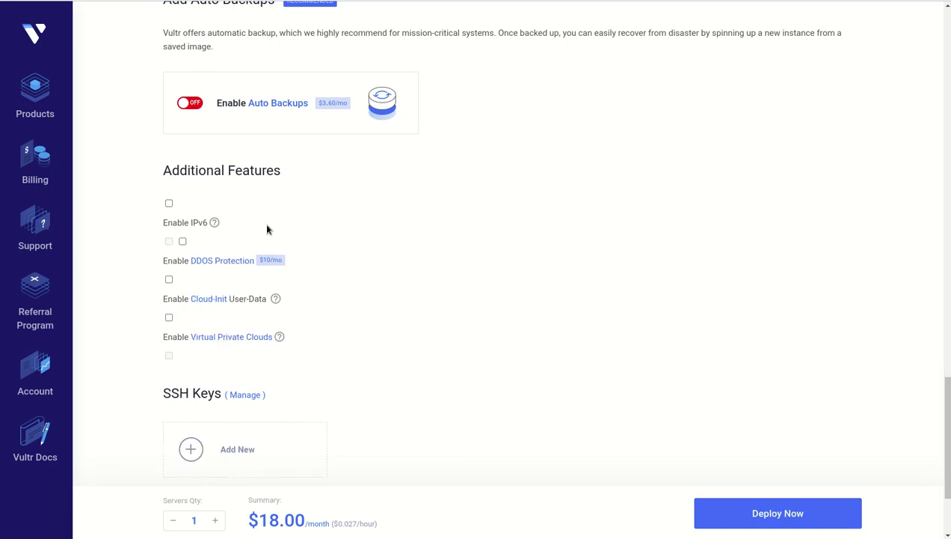
# - Set the server hostname and label to ArbiBot and deploy the server
pyautogui.scroll(-2, 307, 223)
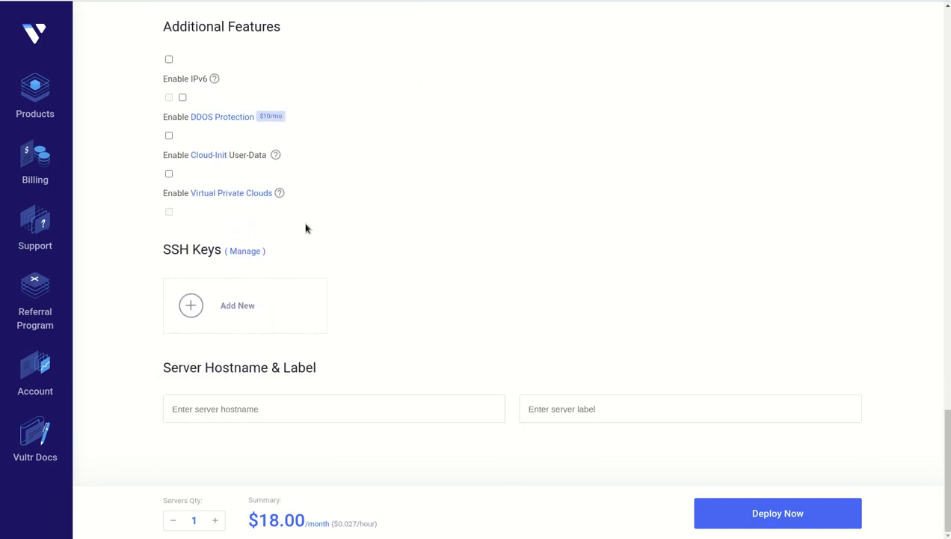
pyautogui.click(258, 411)
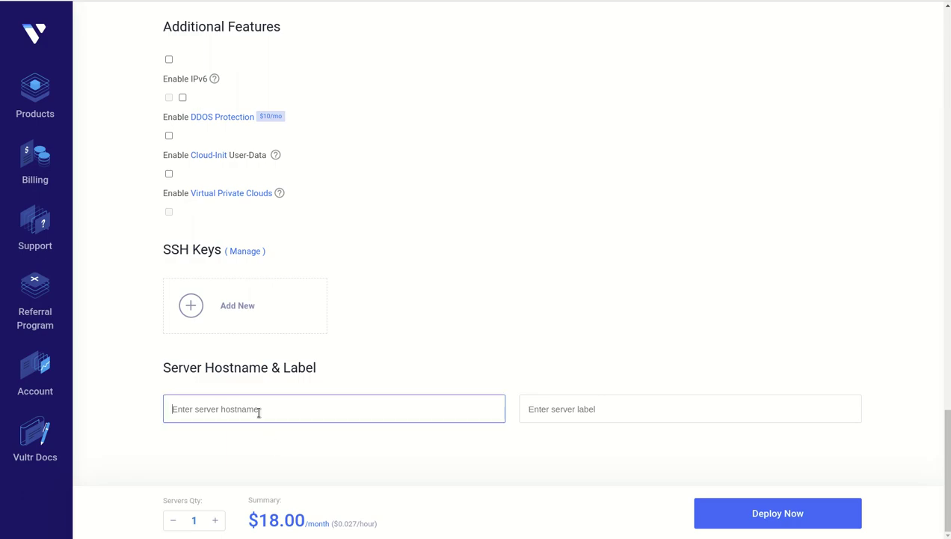
pyautogui.write('aRBIbOT')
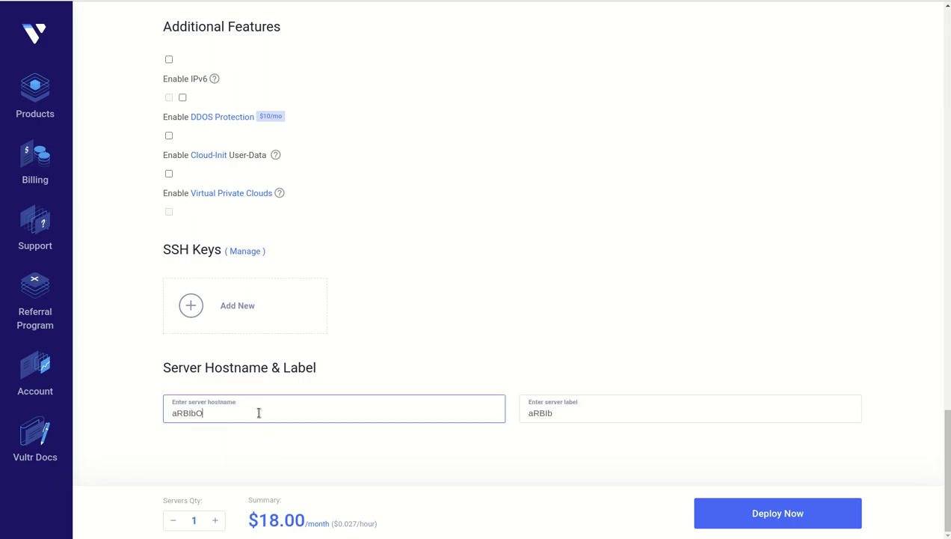
pyautogui.press('BackSpace')
pyautogui.press('BackSpace')
pyautogui.press('BackSpace')
pyautogui.press('BackSpace')
pyautogui.press('BackSpace')
pyautogui.press('BackSpace')
pyautogui.press('BackSpace')
pyautogui.write('ArbiBot')
pyautogui.click(764, 516)
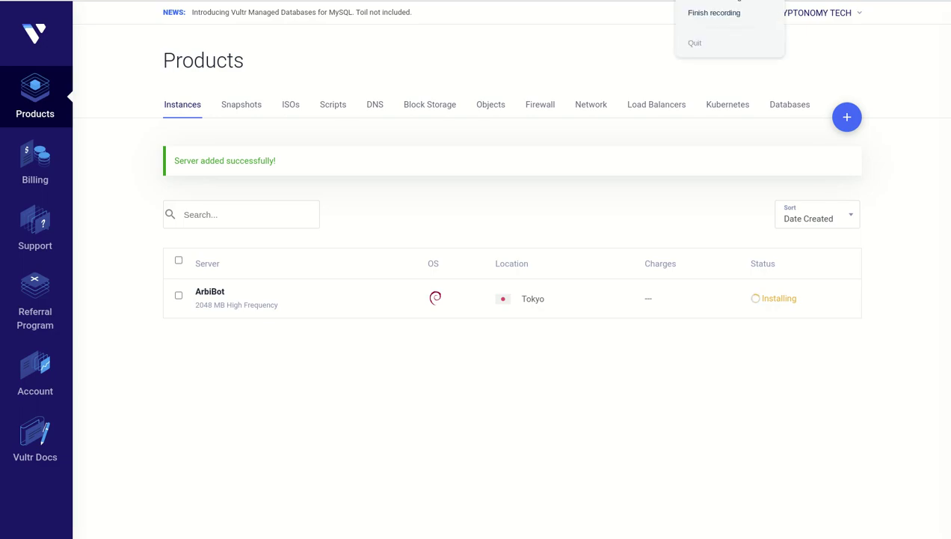
# - Open the ArbiBot server's overview and start a new connection profile in Remmina
pyautogui.click(786, 284)
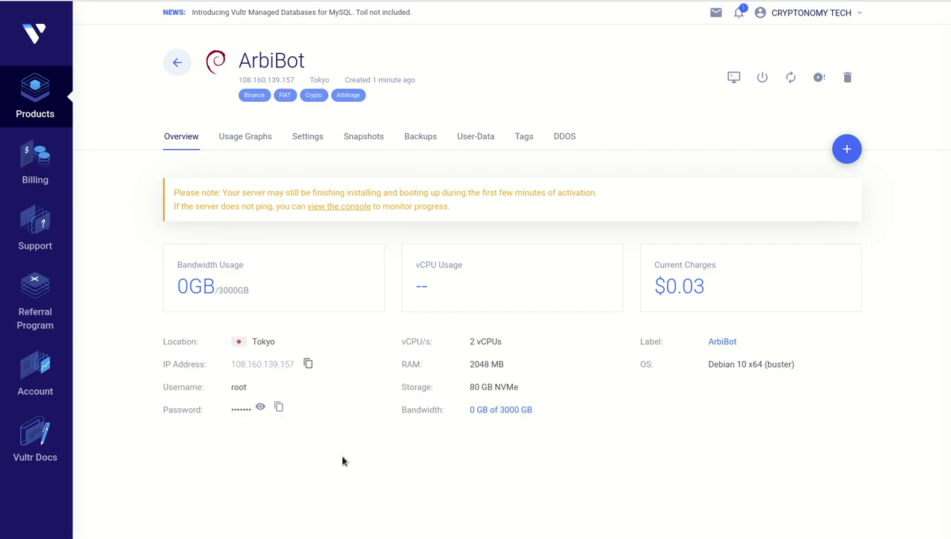
pyautogui.moveTo(598, 523)
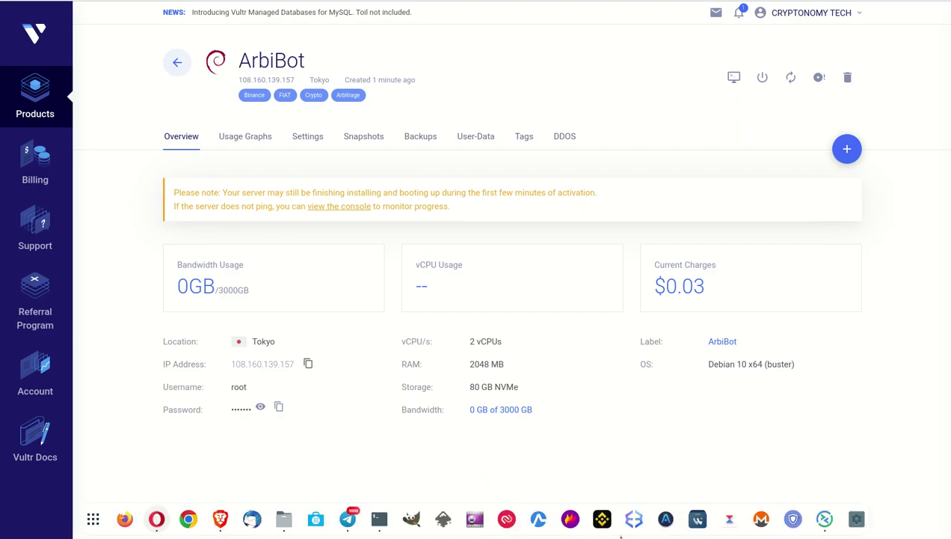
pyautogui.click(825, 518)
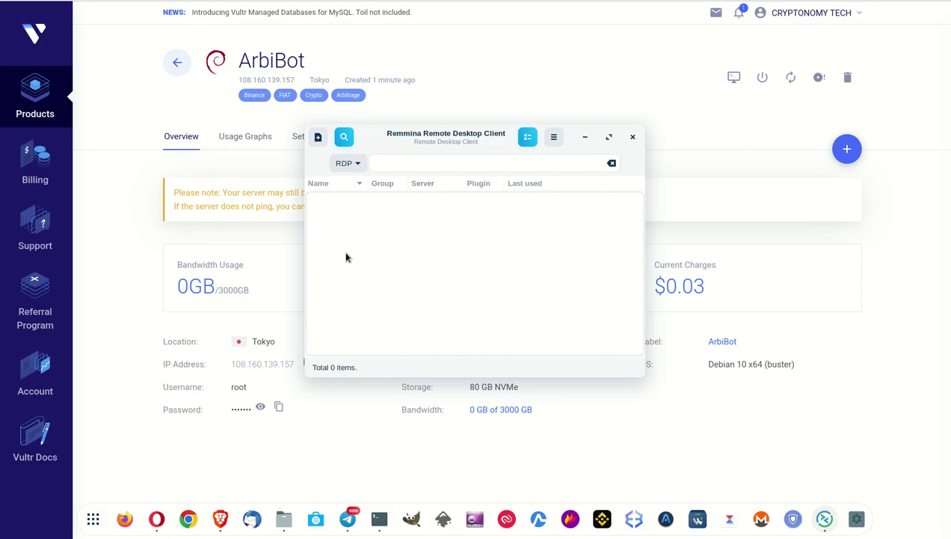
pyautogui.click(318, 138)
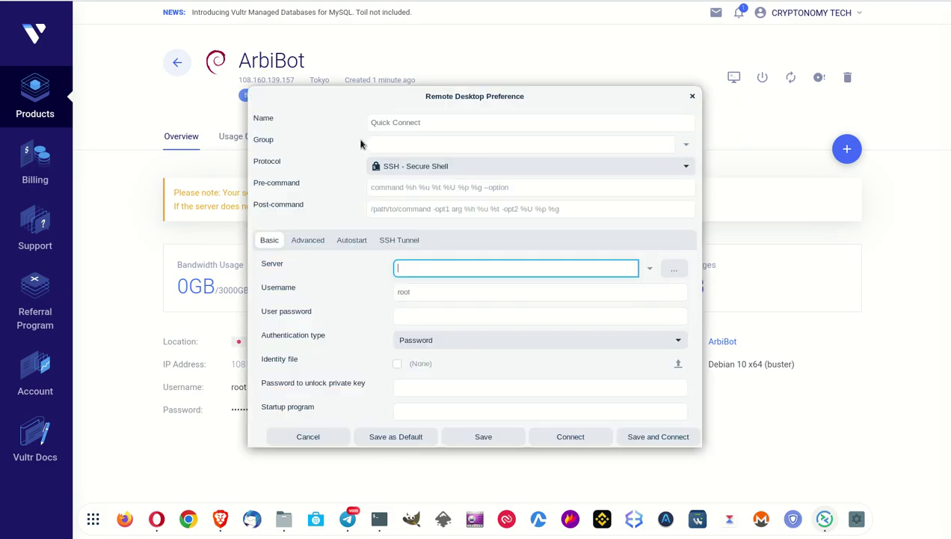
# - Name the SSH profile ArbiBot and set its server address to 108.160.139.157
pyautogui.moveTo(548, 99); pyautogui.dragTo(651, 3)
pyautogui.click(561, 3)
pyautogui.press('BackSpace')
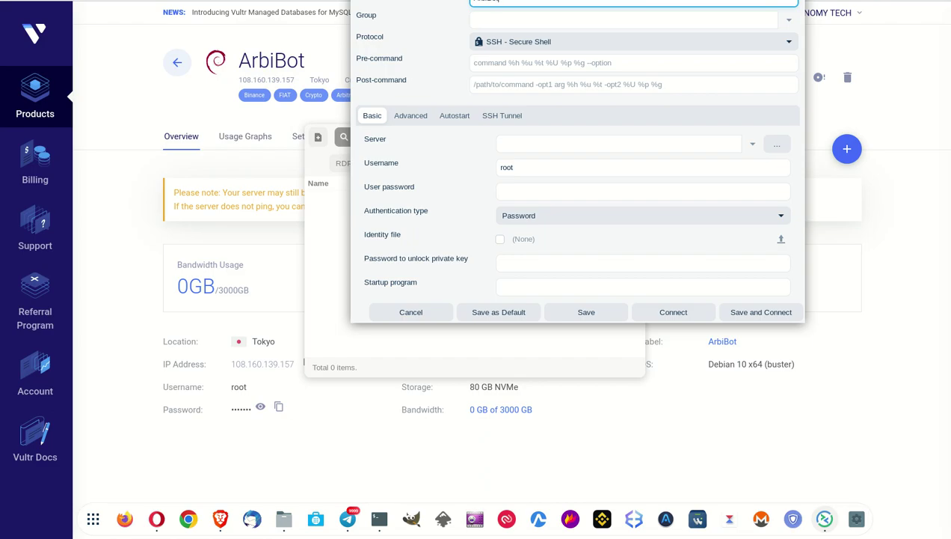
pyautogui.click(516, 139)
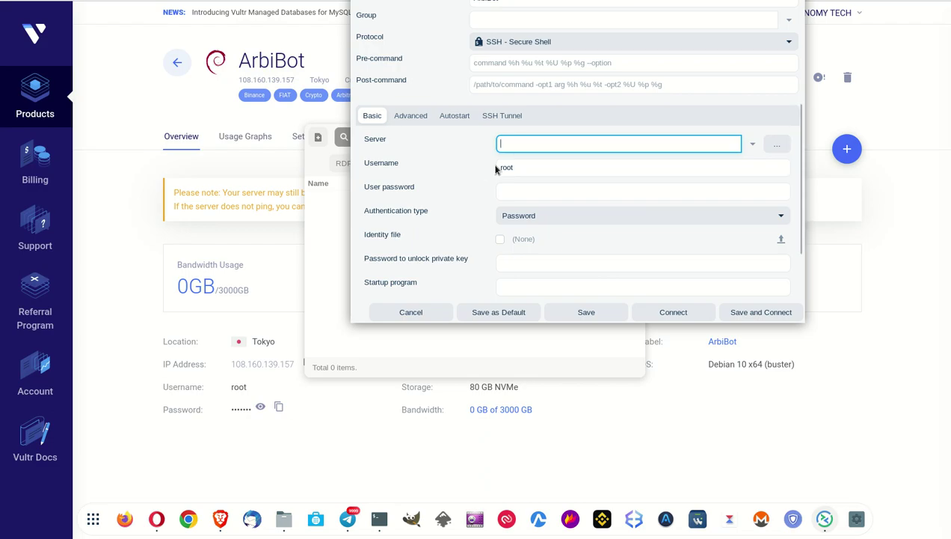
pyautogui.write('108.160.13')
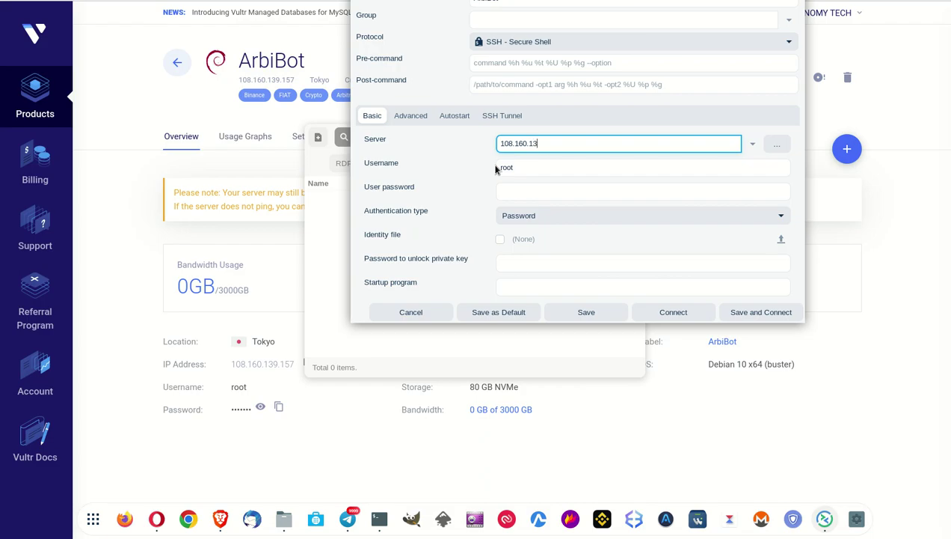
pyautogui.write('9.157')
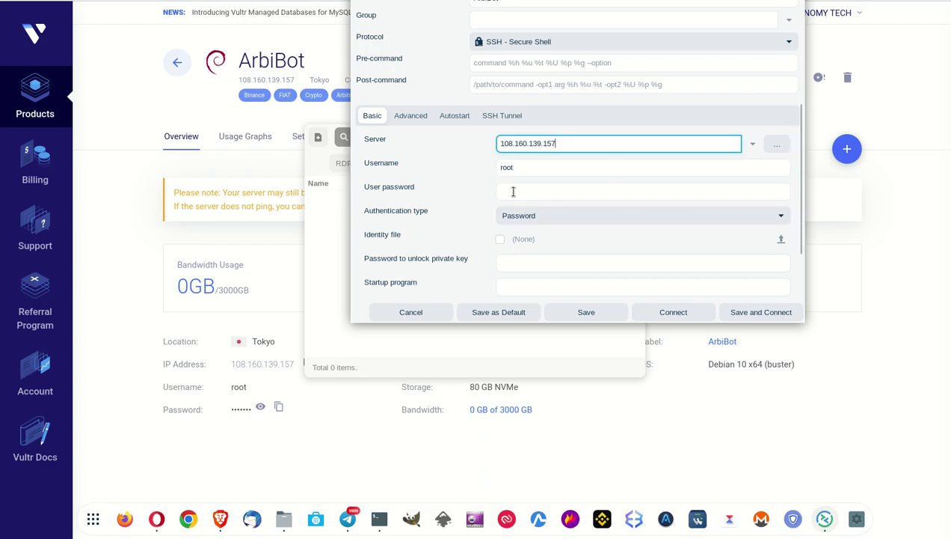
# - Copy the root password from the Vultr server overview and paste it into the profile's user password field
pyautogui.click(278, 406)
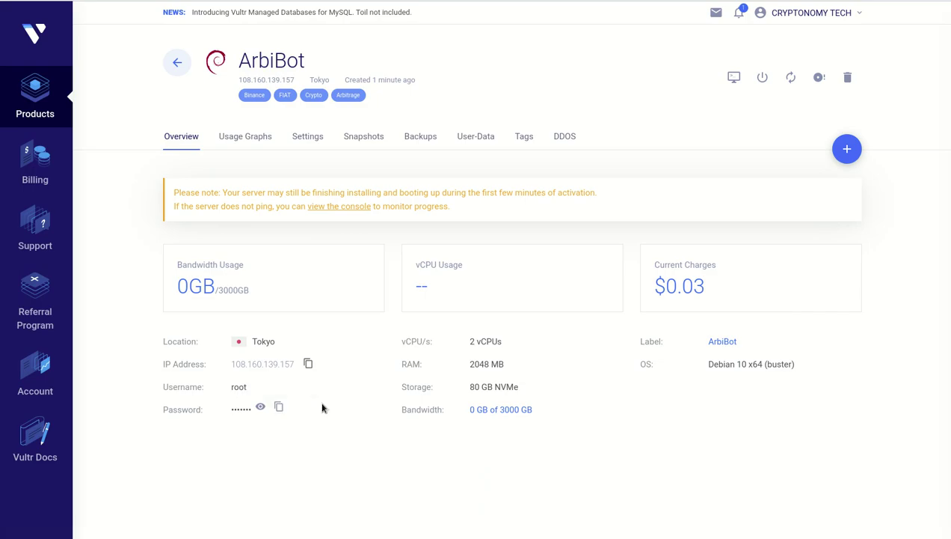
pyautogui.hotkey('alt', 'Tab')
pyautogui.click(539, 191)
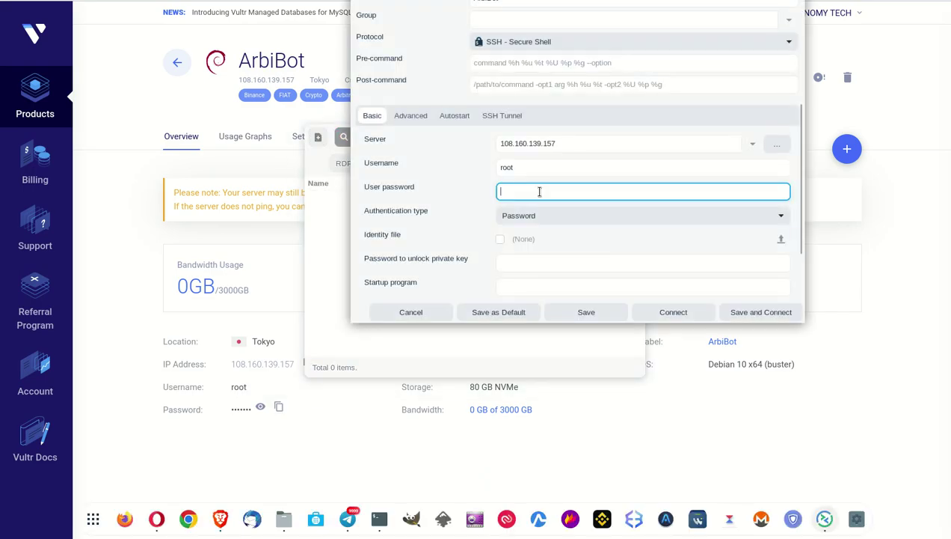
pyautogui.hotkey('ctrl', 'v')
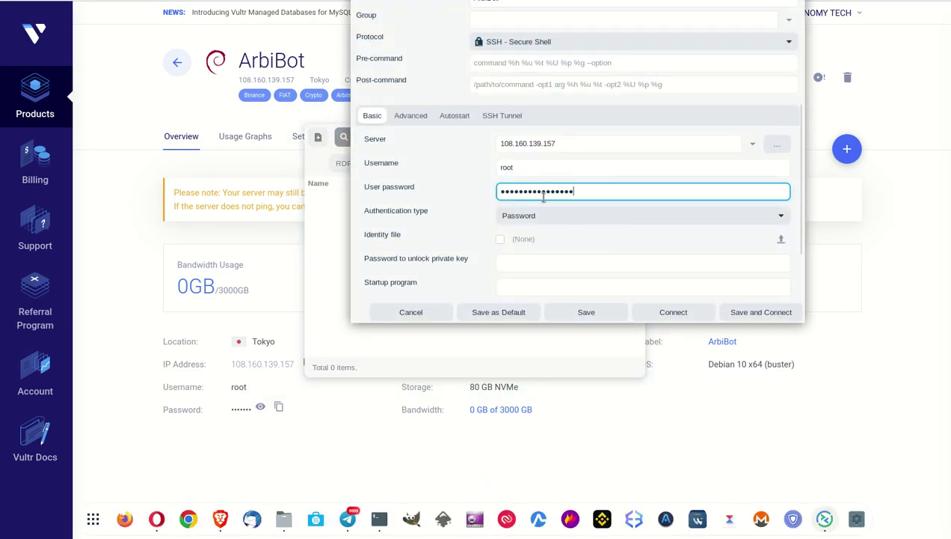
# - Save the connection settings as default, then save the ArbiBot profile and connect to the server
pyautogui.click(513, 312)
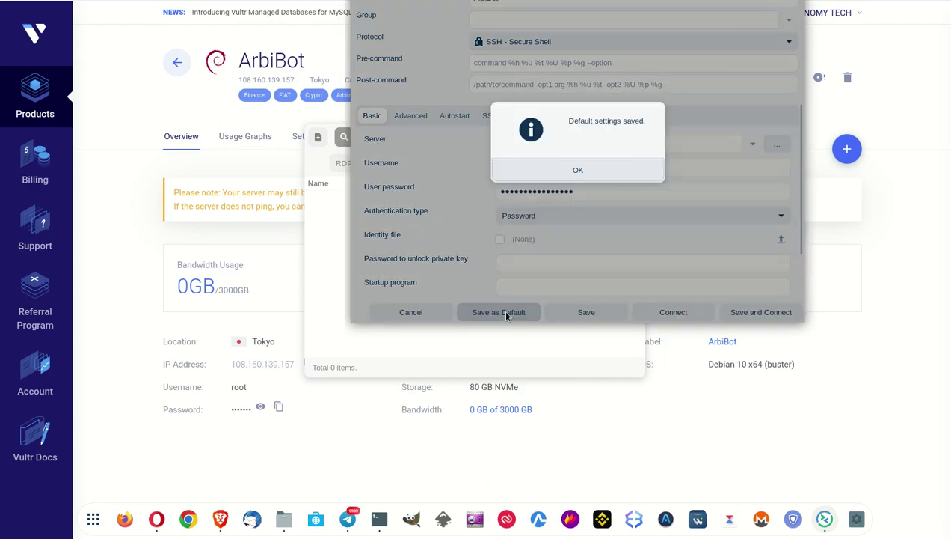
pyautogui.click(574, 171)
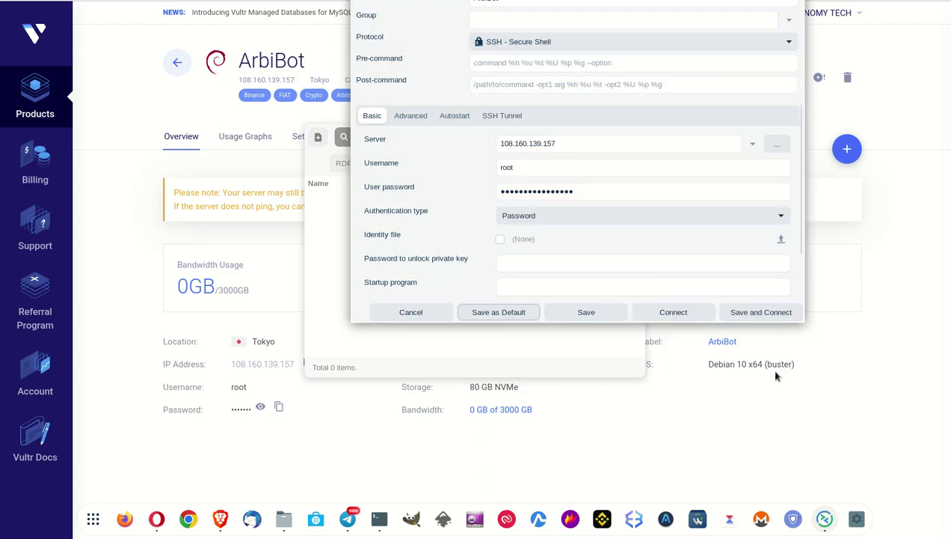
pyautogui.click(761, 312)
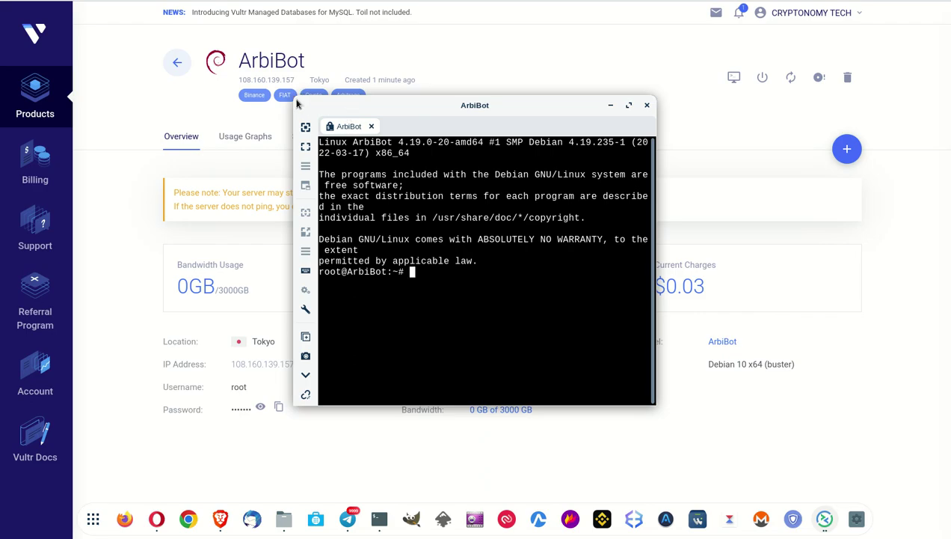
# - Enlarge the ArbiBot terminal window to nearly the full screen width and move it clear of the server details
pyautogui.moveTo(296, 104); pyautogui.dragTo(36, 25)
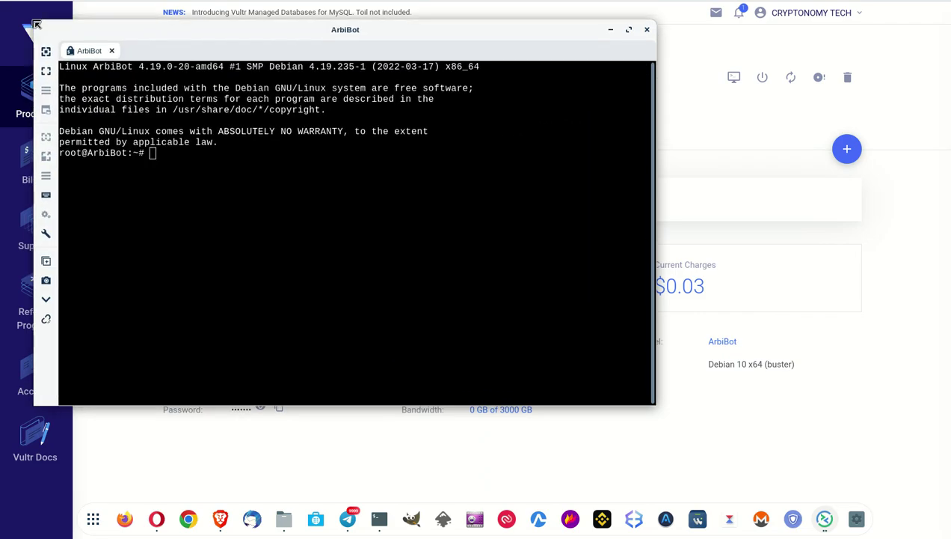
pyautogui.moveTo(653, 27); pyautogui.dragTo(943, 66)
pyautogui.moveTo(817, 85); pyautogui.dragTo(826, 0)
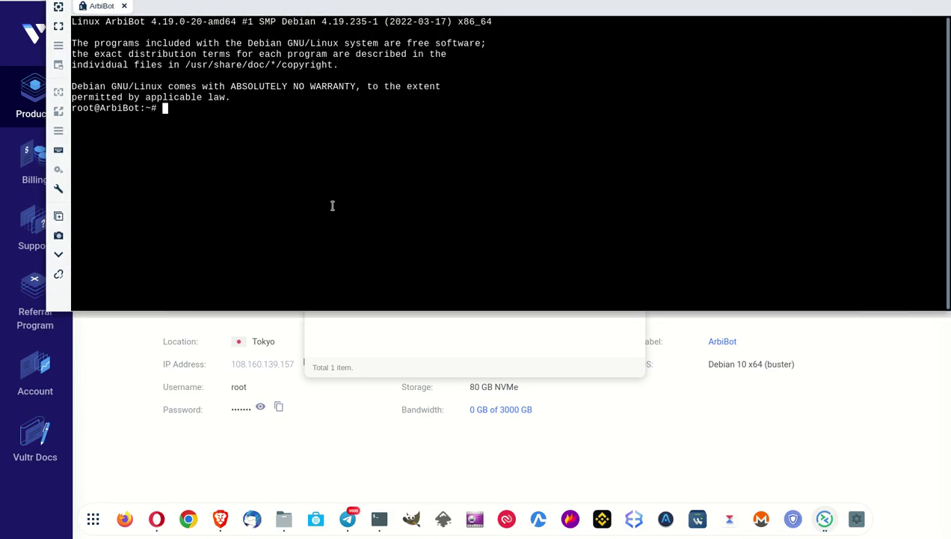
# - Run uname in the ArbiBot terminal to check the operating system
pyautogui.write('una')
pyautogui.press('Tab')
pyautogui.press('Tab')
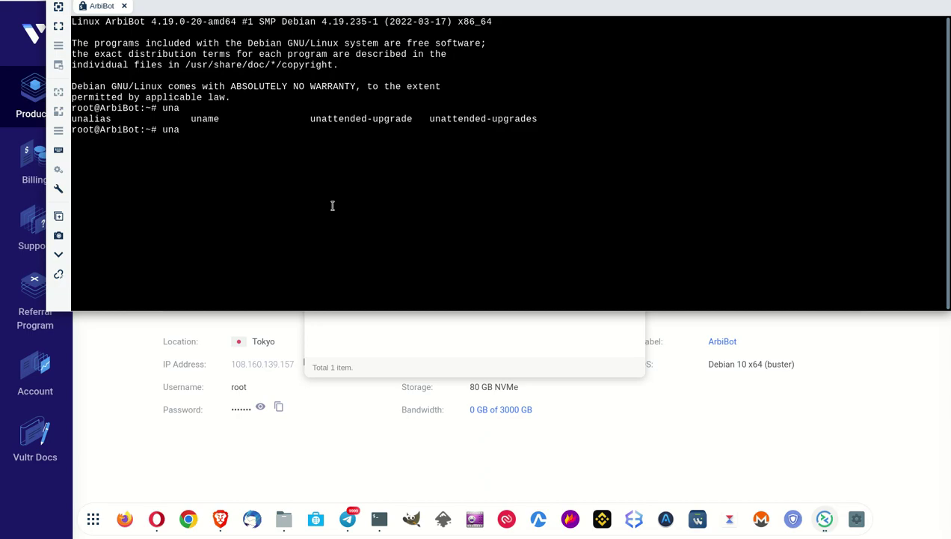
pyautogui.write('me')
pyautogui.press('Return')
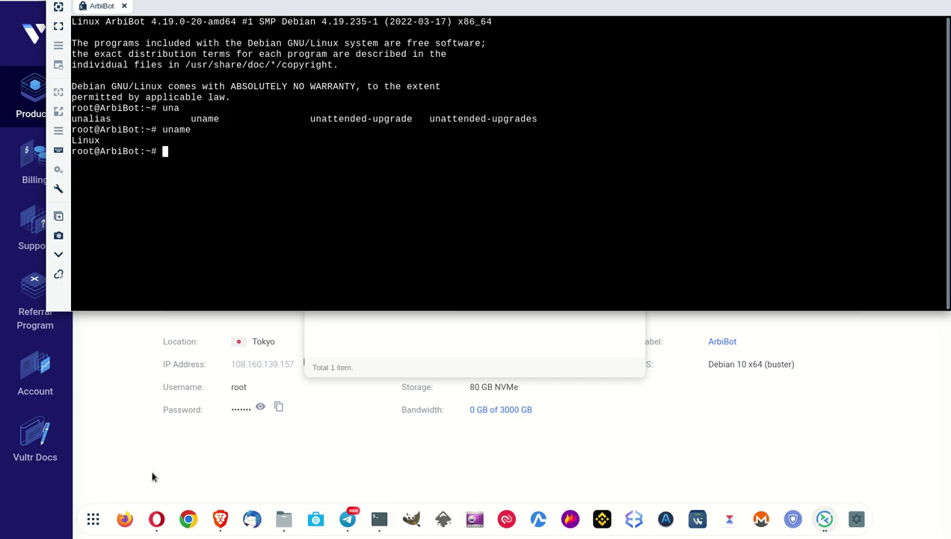
# - Review the System Requirements and Supported Systems pages in the ARBI BOT docs, highlighting each page title
pyautogui.click(272, 479)
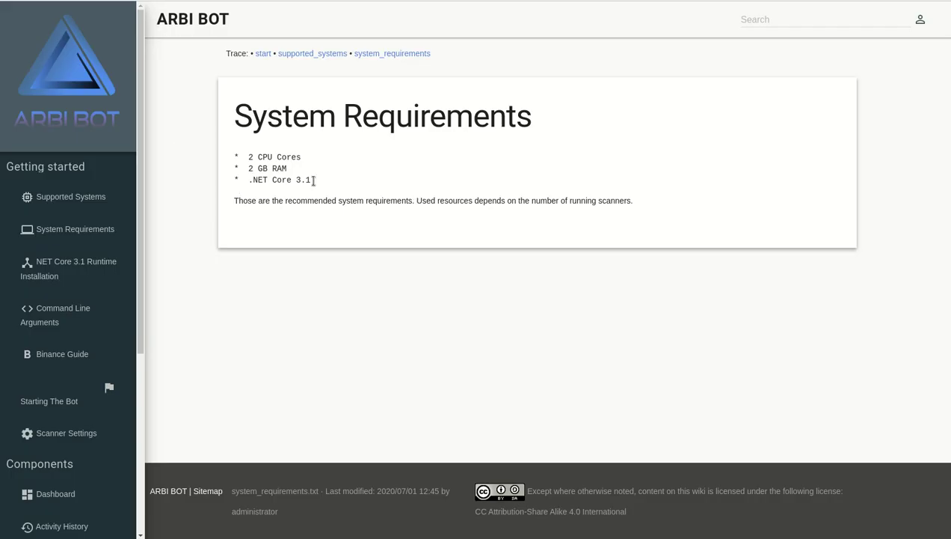
pyautogui.moveTo(540, 118); pyautogui.dragTo(218, 112)
pyautogui.click(95, 196)
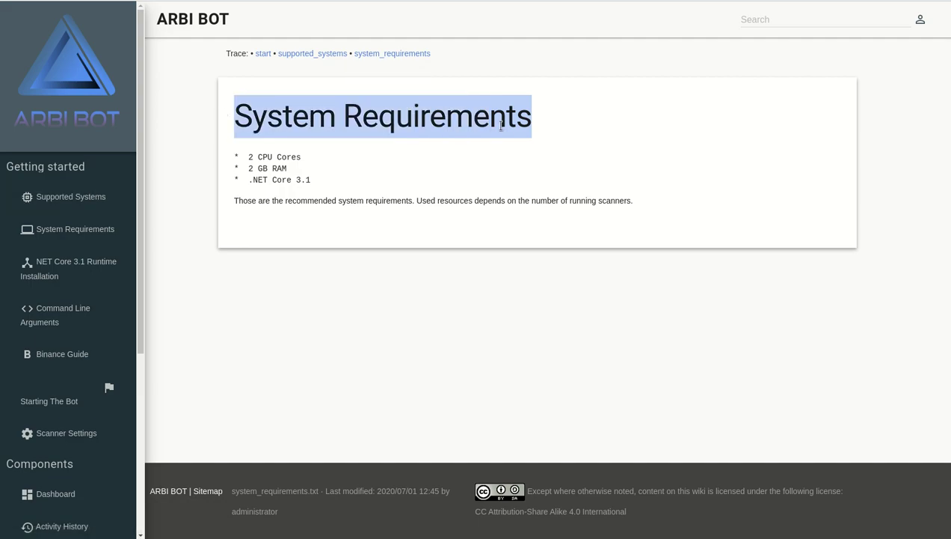
pyautogui.moveTo(513, 119); pyautogui.dragTo(150, 114)
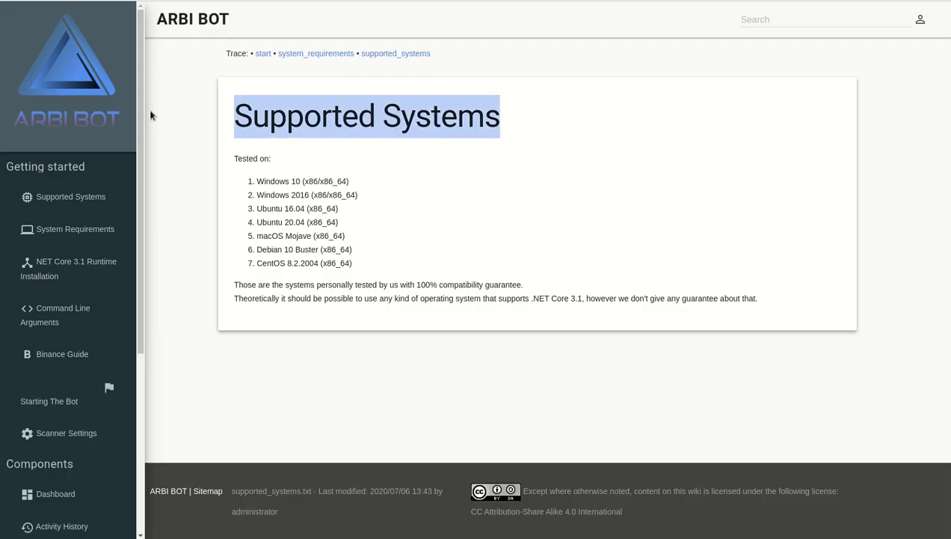